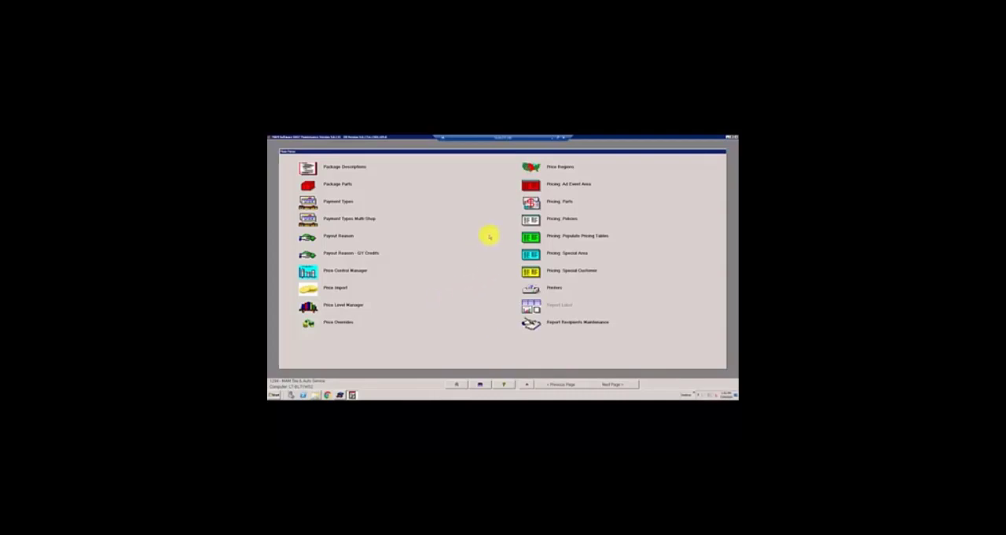
Step: Open the Part Pricing Configurator for managing part pricing rules
left_click(448, 284)
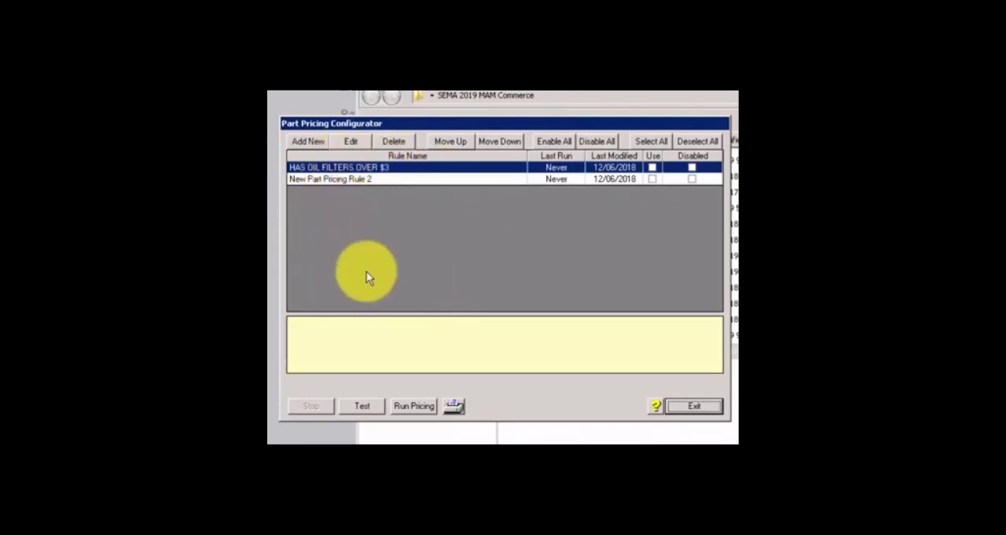
left_click(309, 141)
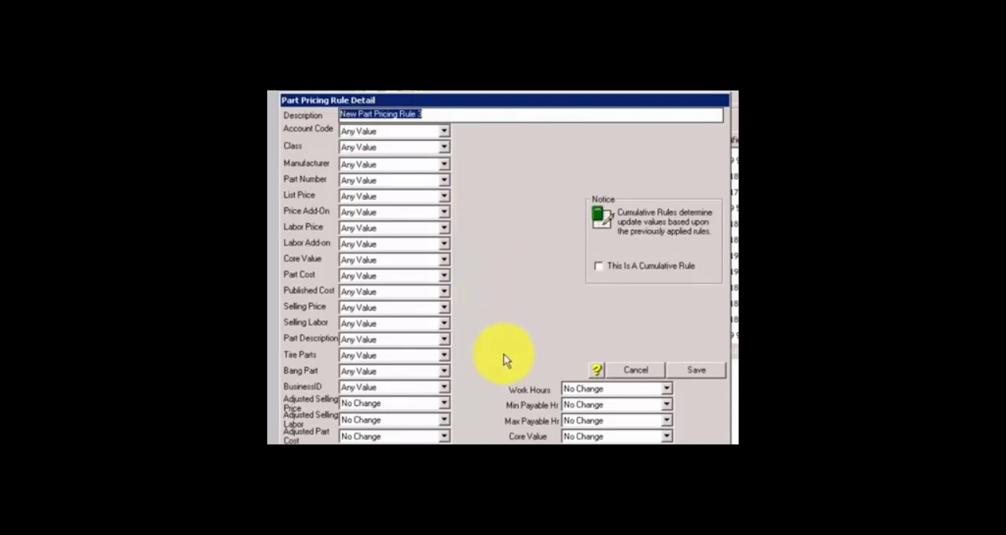
left_click(615, 266)
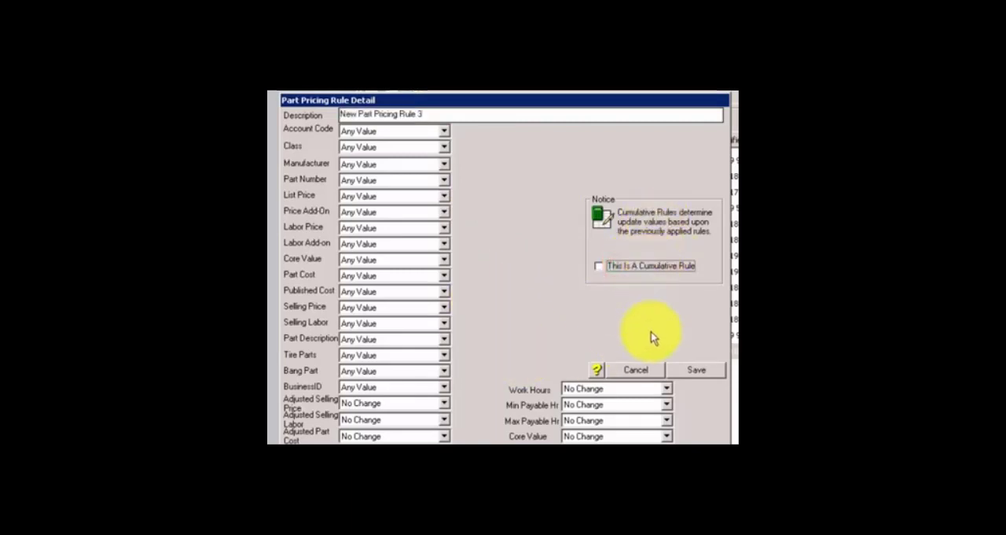
left_click(637, 368)
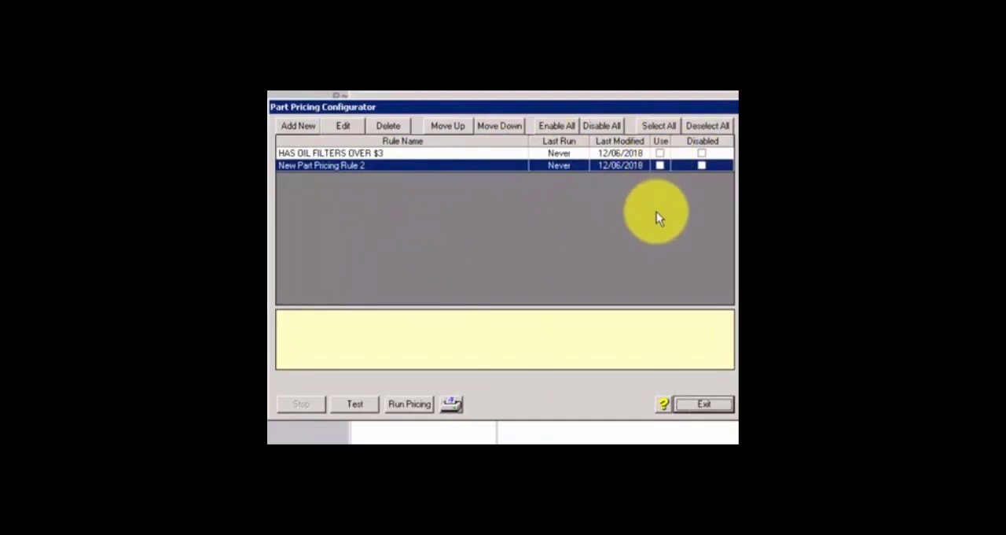
Step: Move the HAS OIL FILTERS OVER $3 rule down one place in the rule order and back up again
left_click(386, 151)
left_click(393, 165)
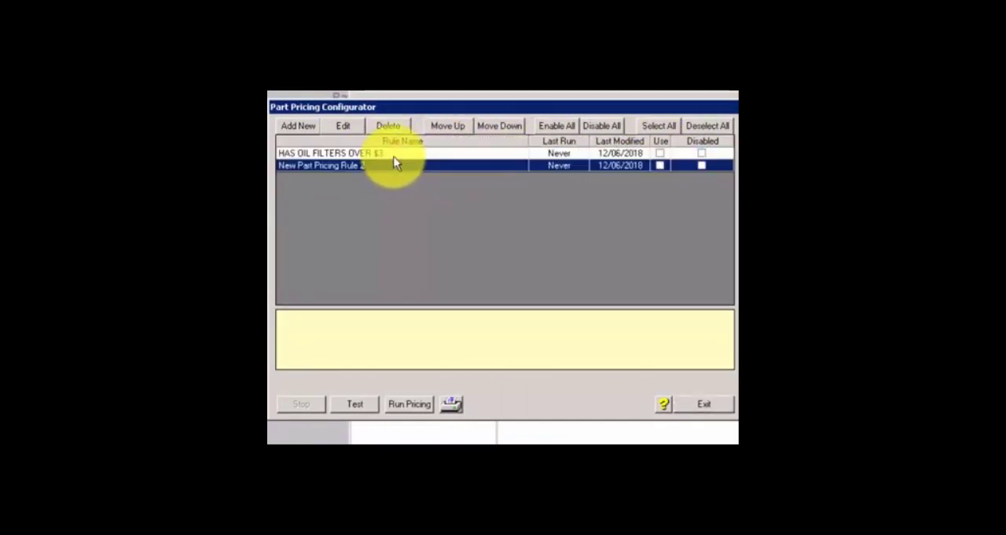
left_click(395, 153)
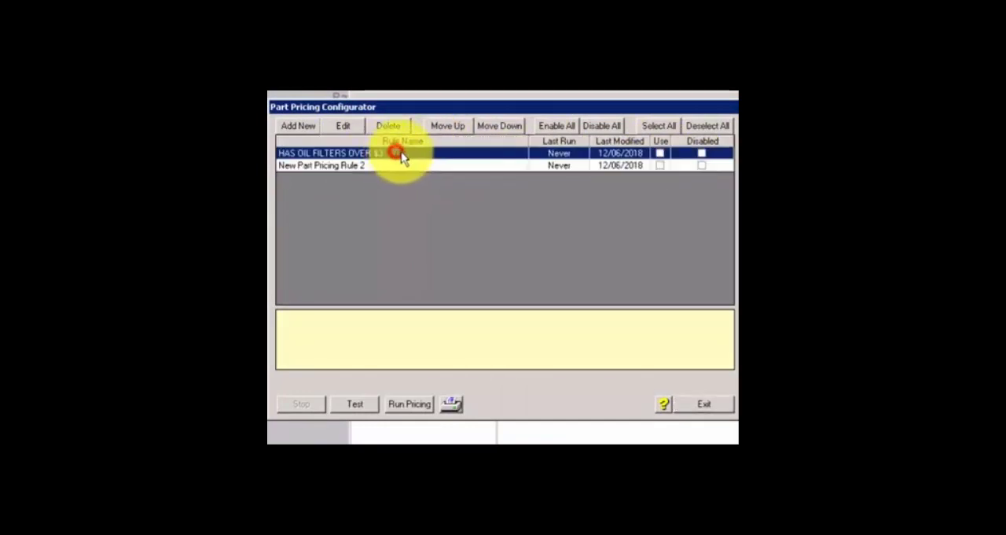
left_click(492, 126)
left_click(455, 125)
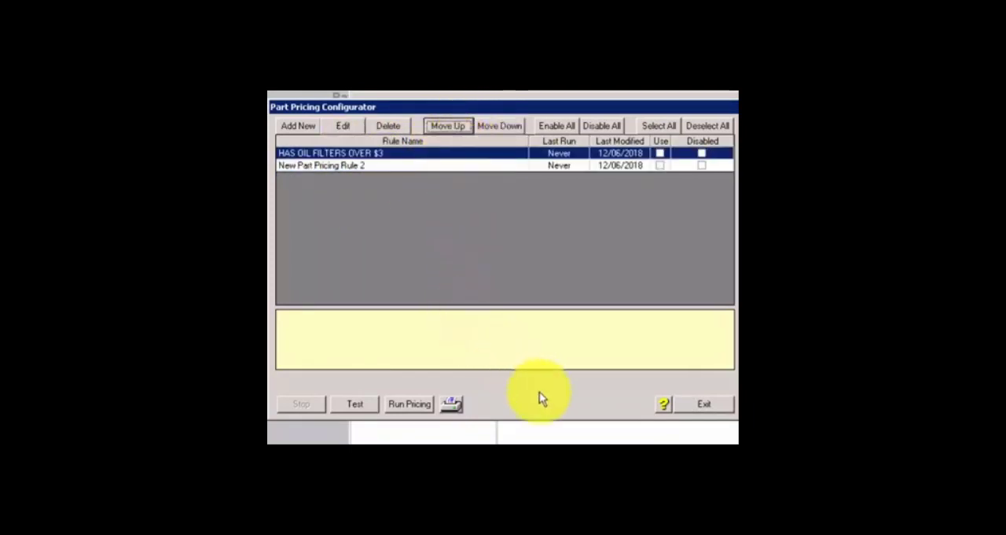
Step: Add a new part pricing rule with the description "Air Filter Labor at 0.1"
left_click(294, 126)
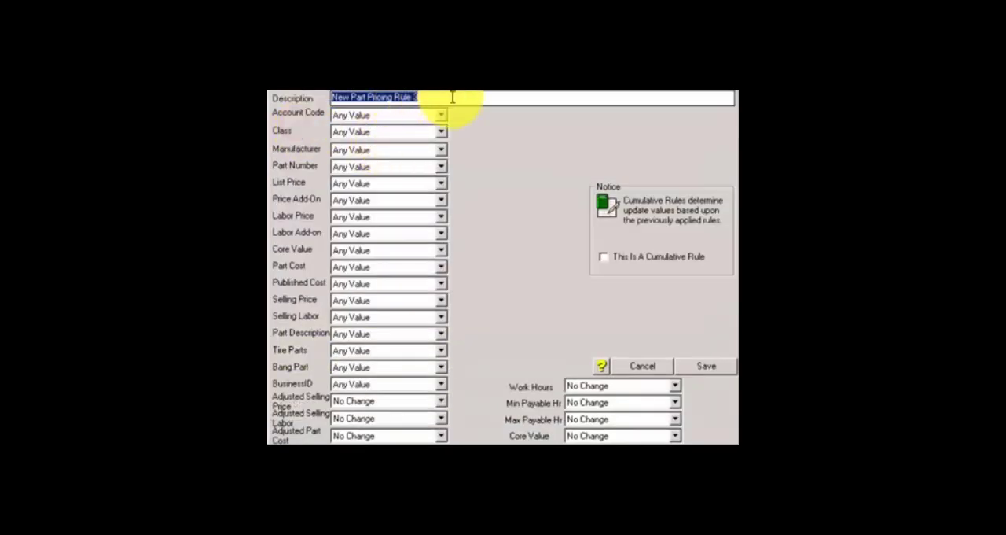
type("Air")
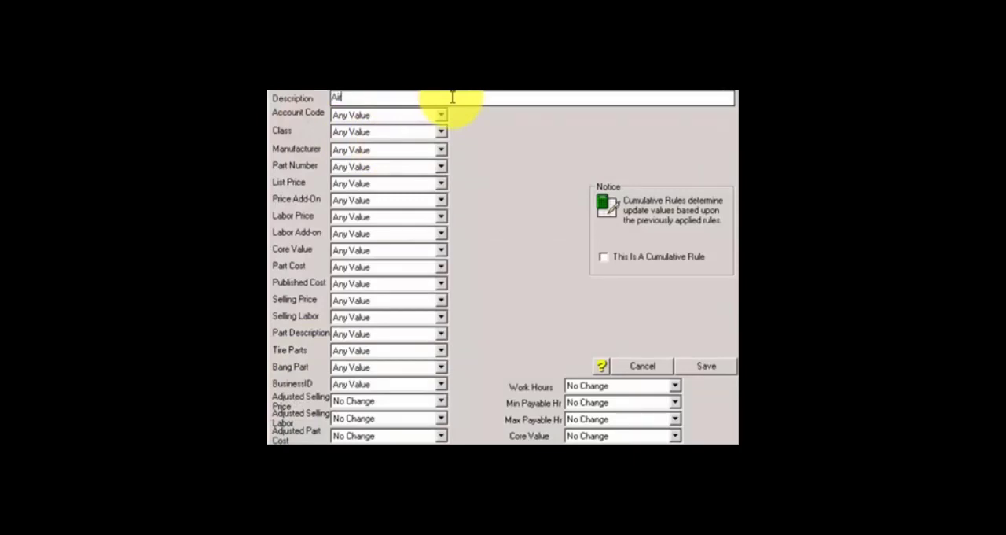
type(" Filter Labor at")
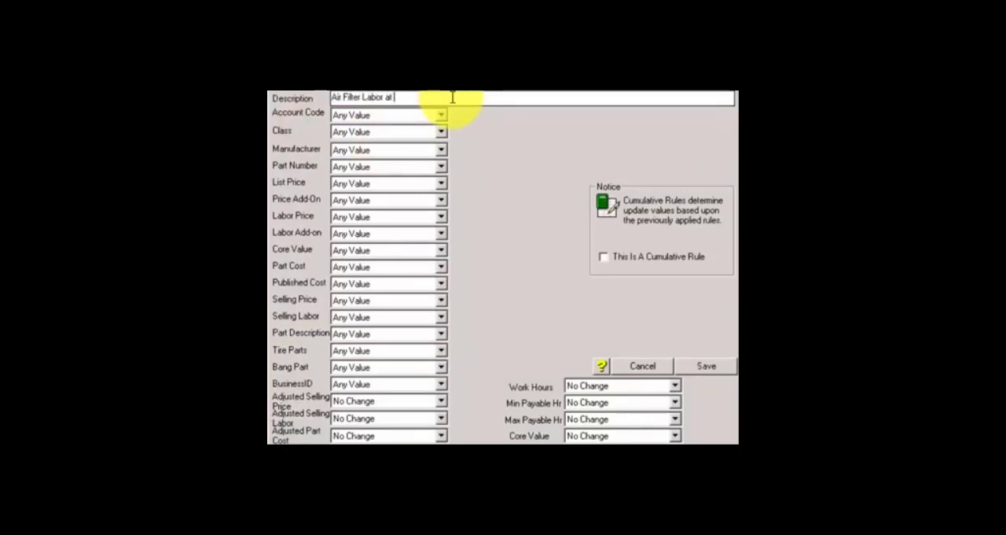
type(" 0.1")
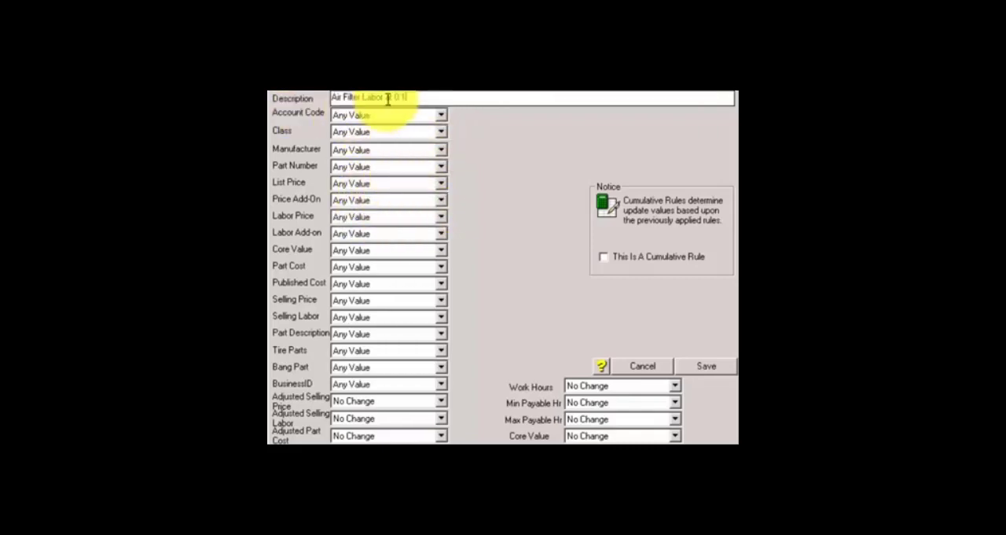
Step: Restrict the rule to parts whose account code Is Equal To 96046
left_click(366, 119)
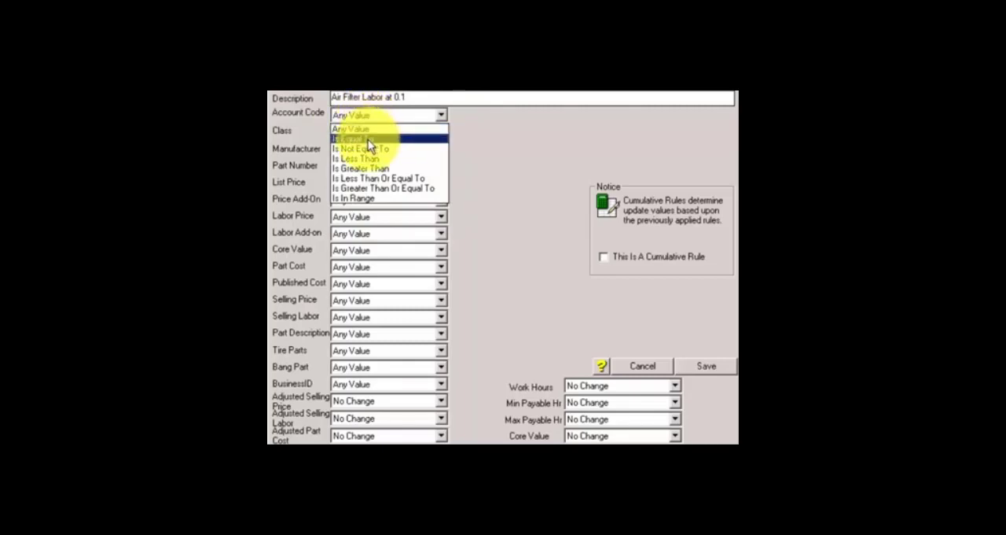
left_click(368, 139)
left_click(477, 117)
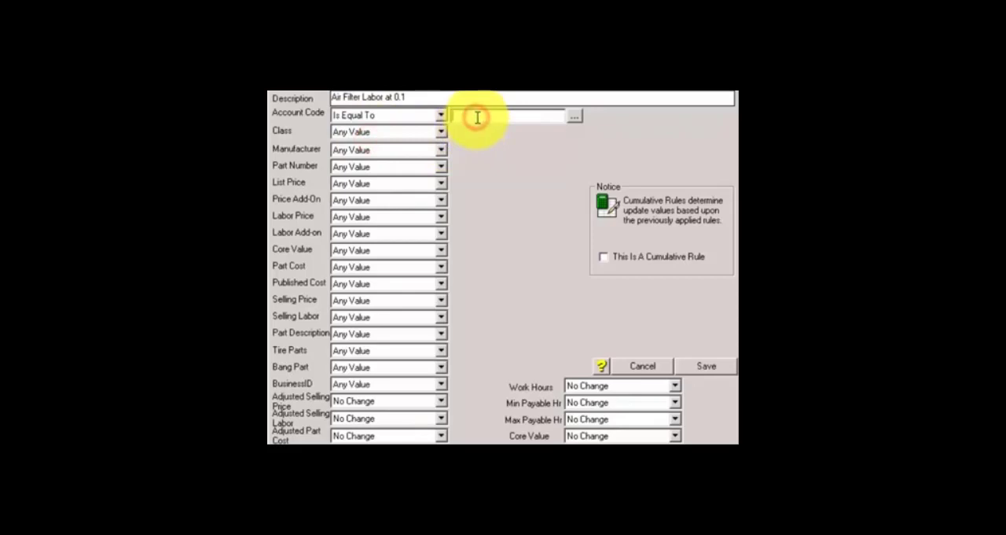
type("96046")
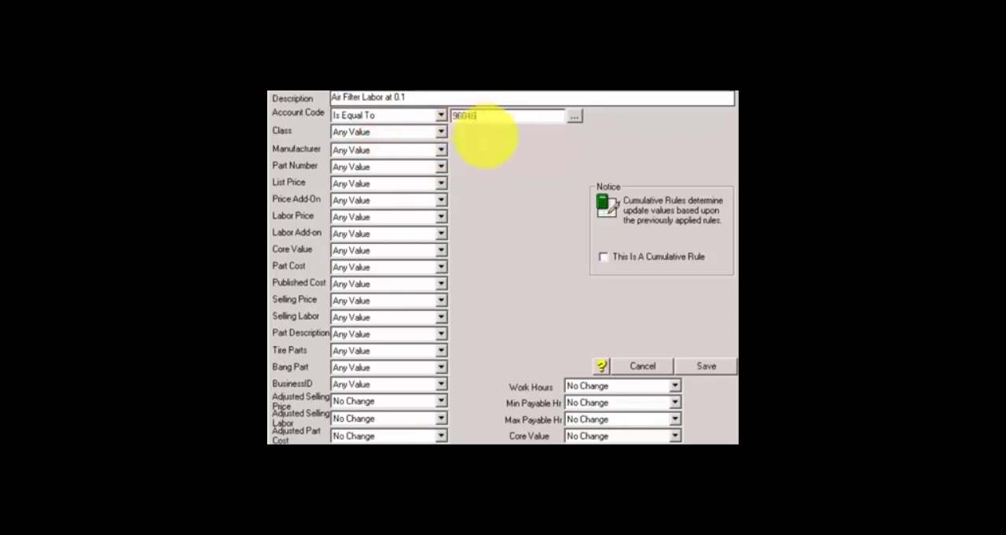
Step: Try an Is Equal To condition on the manufacturer, browse the manufacturer codes and reset the condition to Any Value
left_click(404, 133)
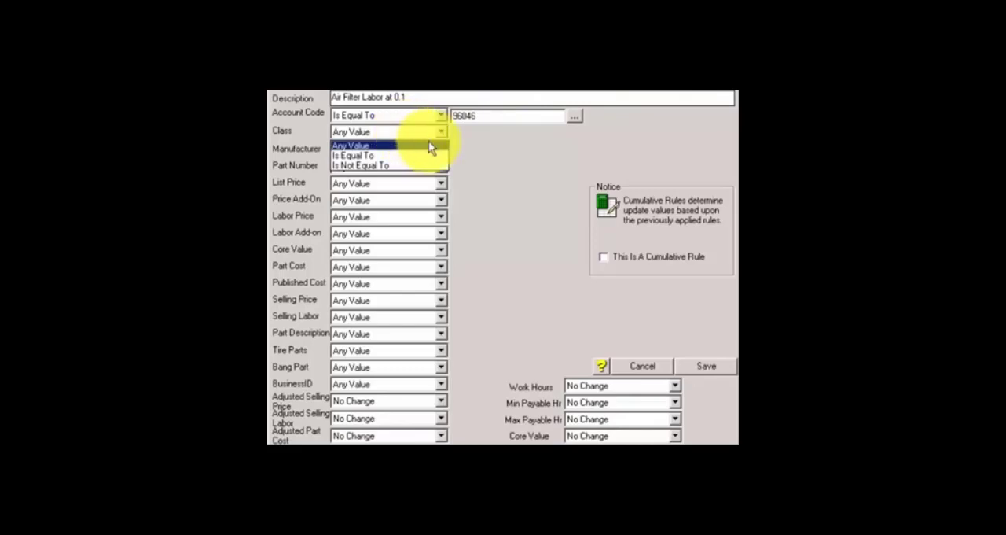
left_click(469, 147)
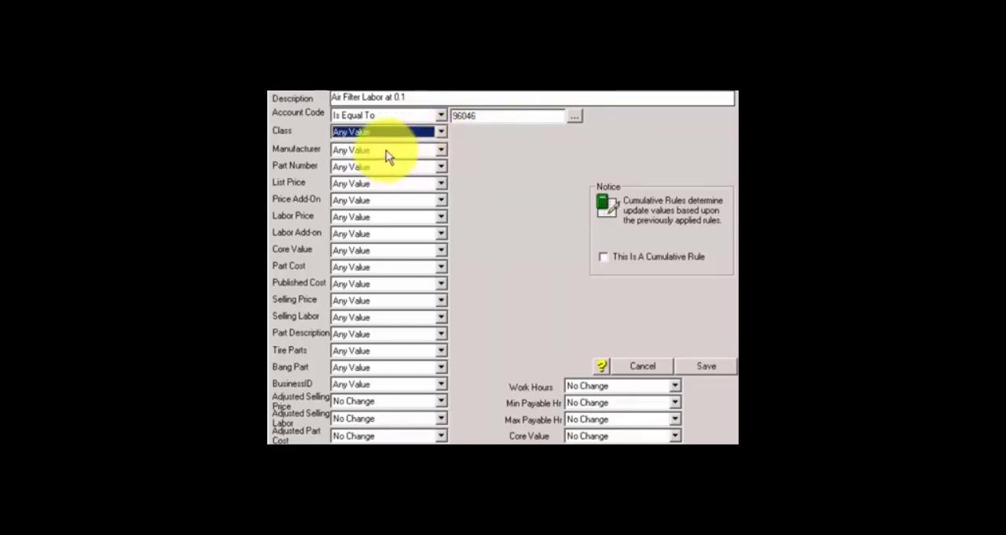
left_click(386, 151)
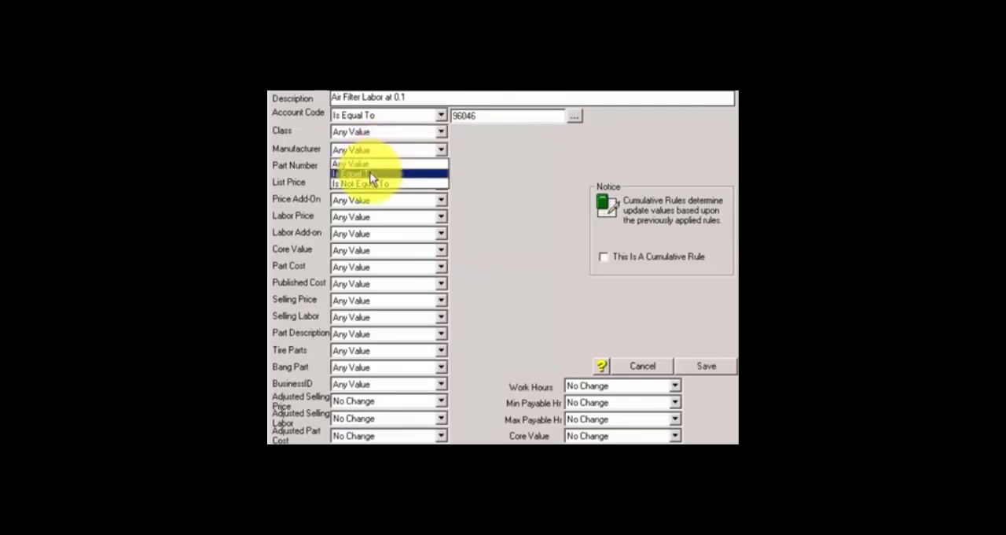
left_click(371, 174)
left_click(575, 150)
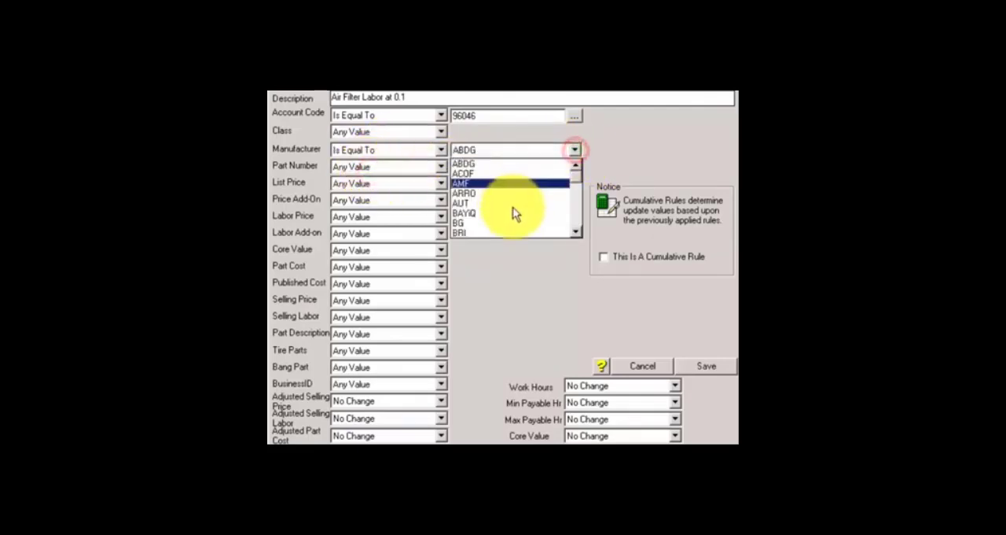
left_click(577, 221)
left_click(577, 222)
left_click(577, 222)
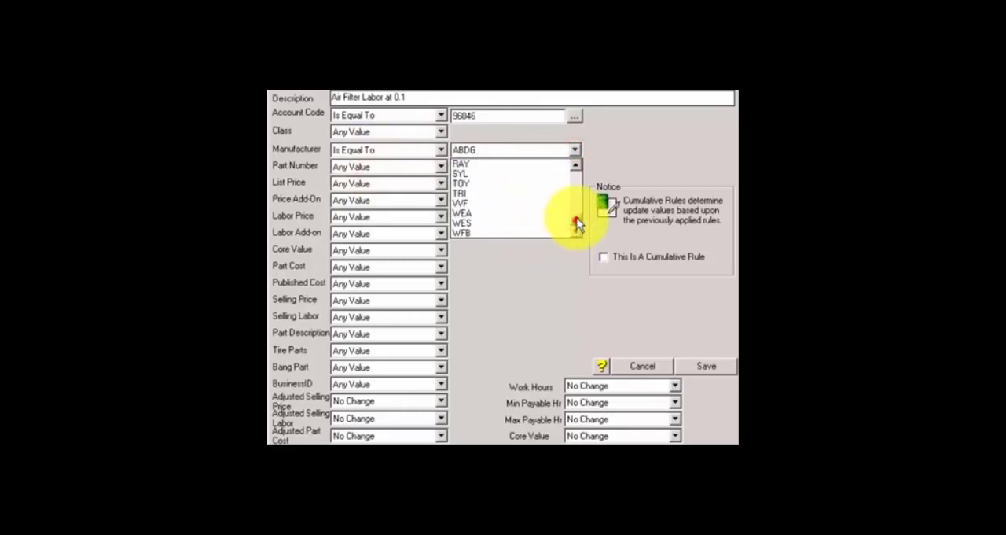
left_click_drag(577, 221, 576, 168)
left_click(575, 151)
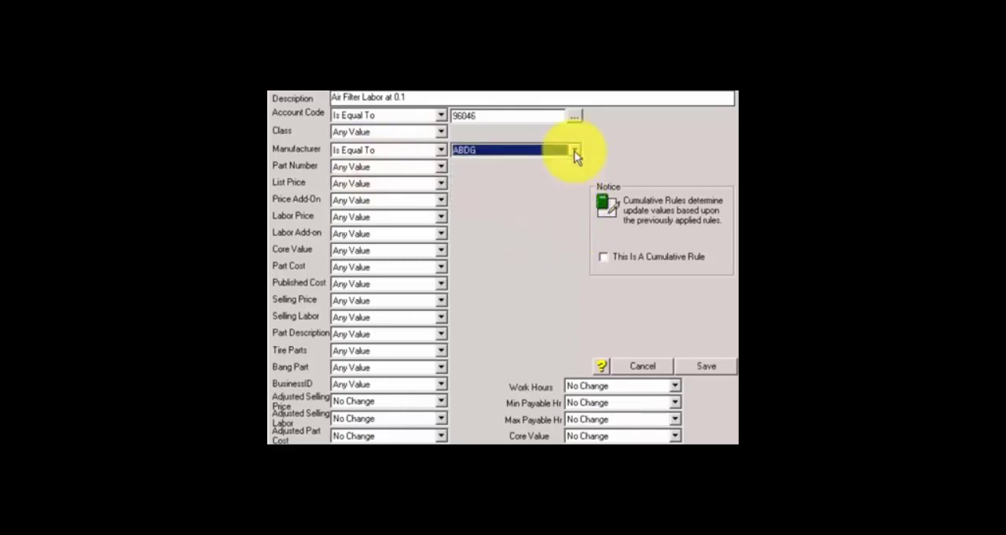
left_click(440, 149)
left_click(385, 164)
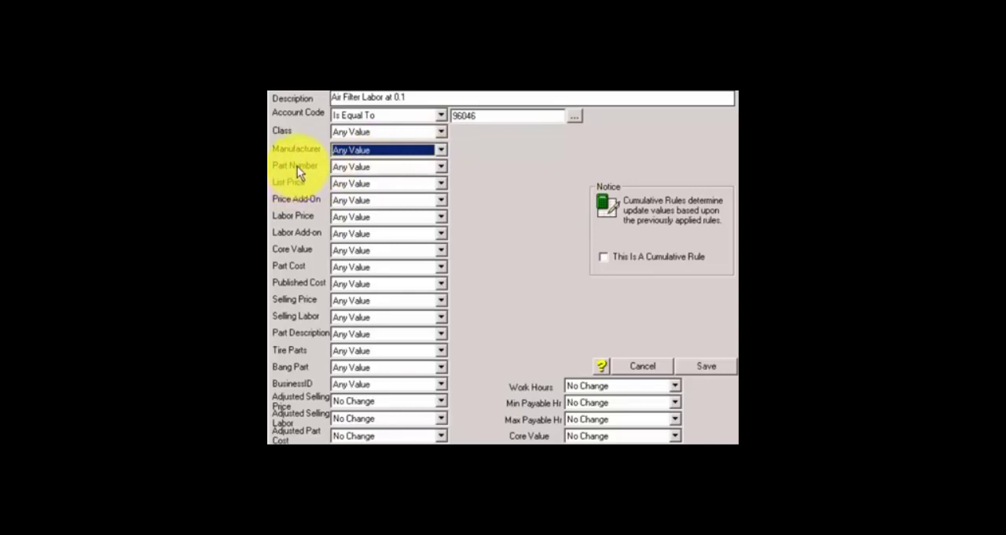
left_click(359, 167)
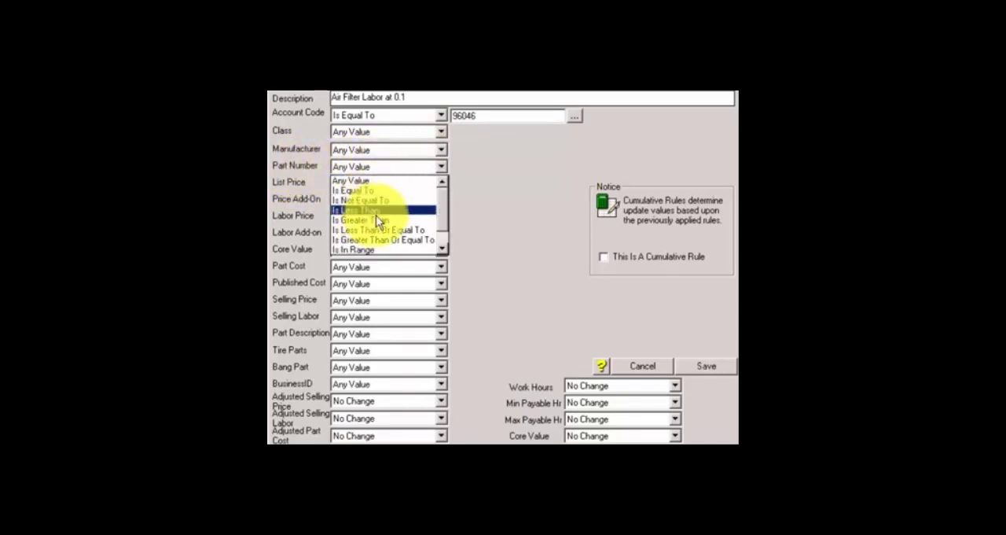
left_click(442, 249)
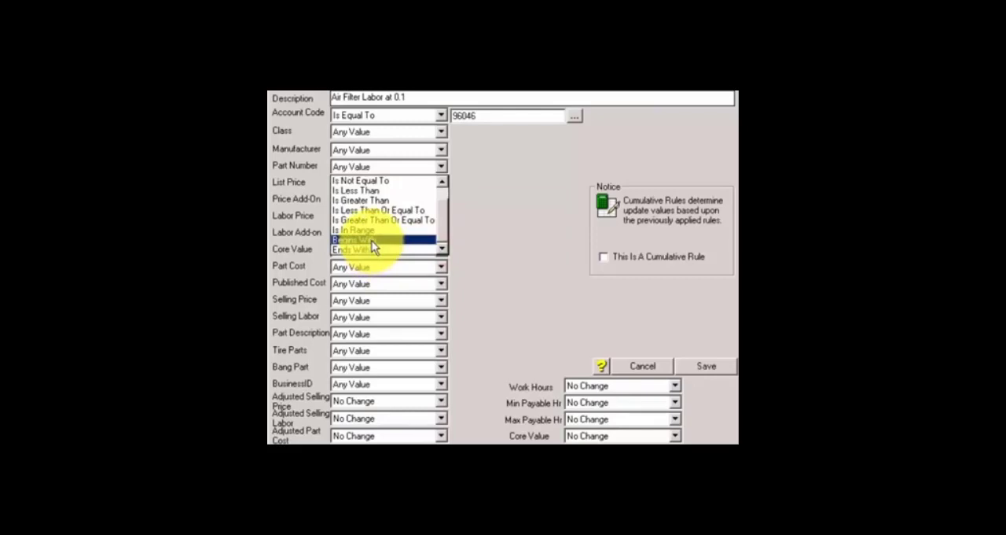
left_click(431, 165)
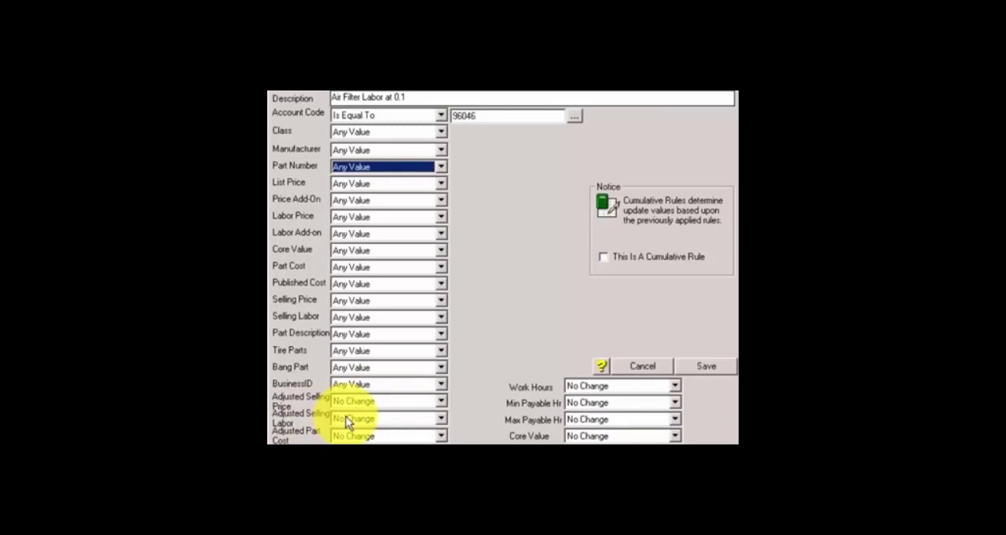
Step: Set the rule's Adjusted Selling Labor to Replace With $ Amount with a value of 15.00
left_click(369, 419)
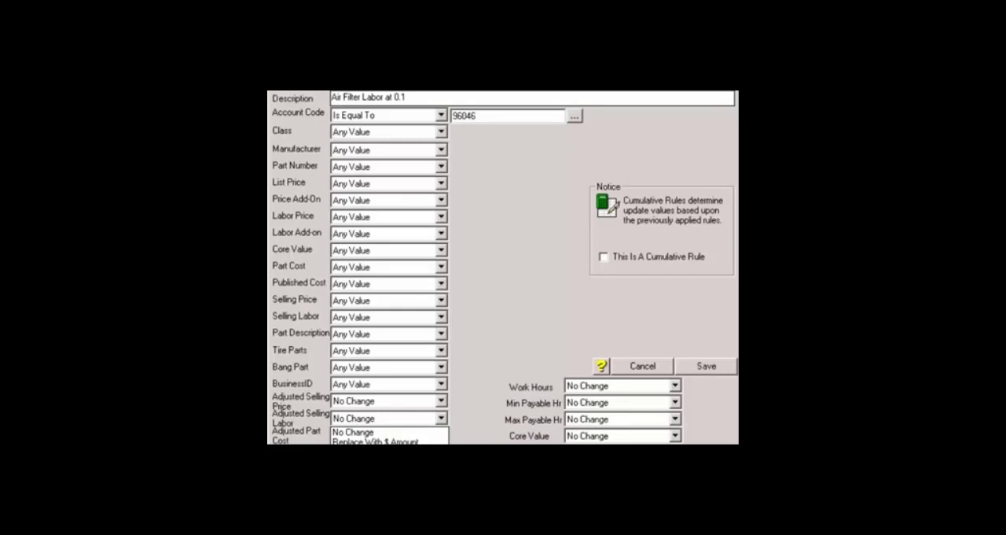
left_click(387, 441)
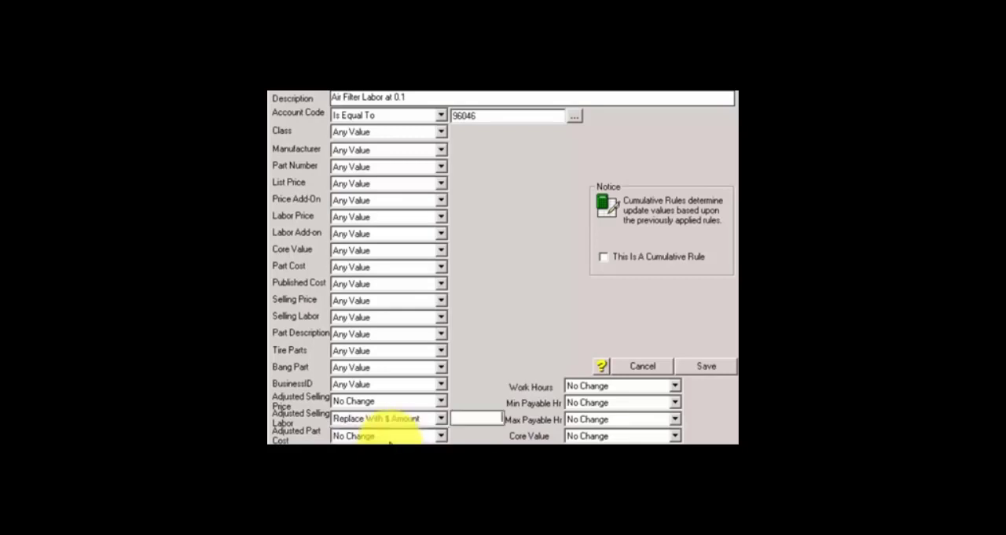
left_click(470, 417)
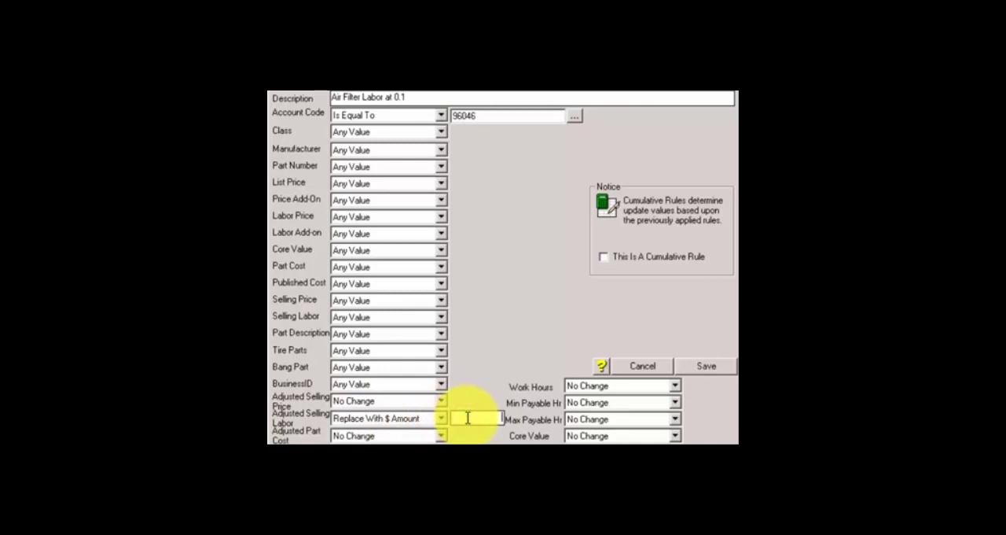
type("15.00")
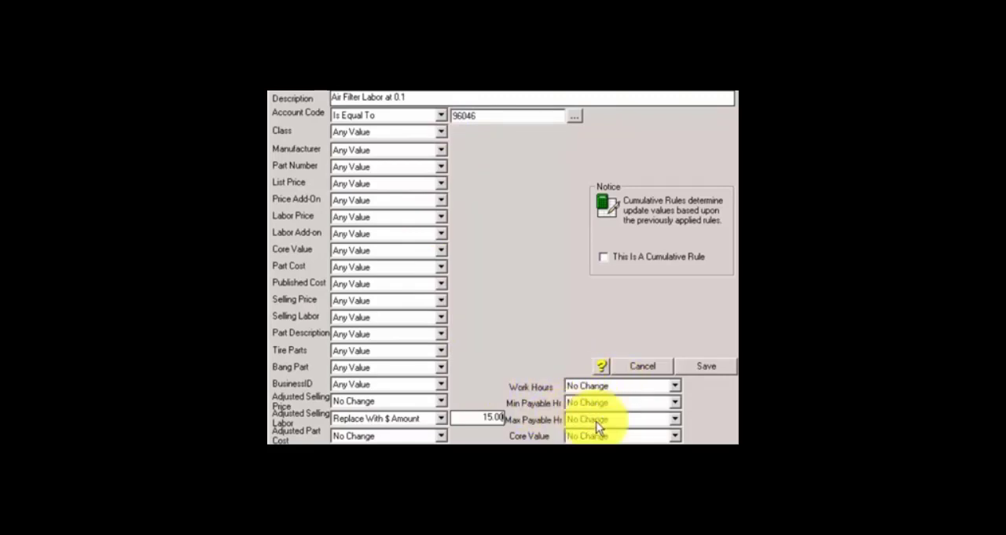
Step: Replace the minimum payable hours with 0.1, set the maximum payable hours to Replace Hours With, and save the rule
left_click(675, 402)
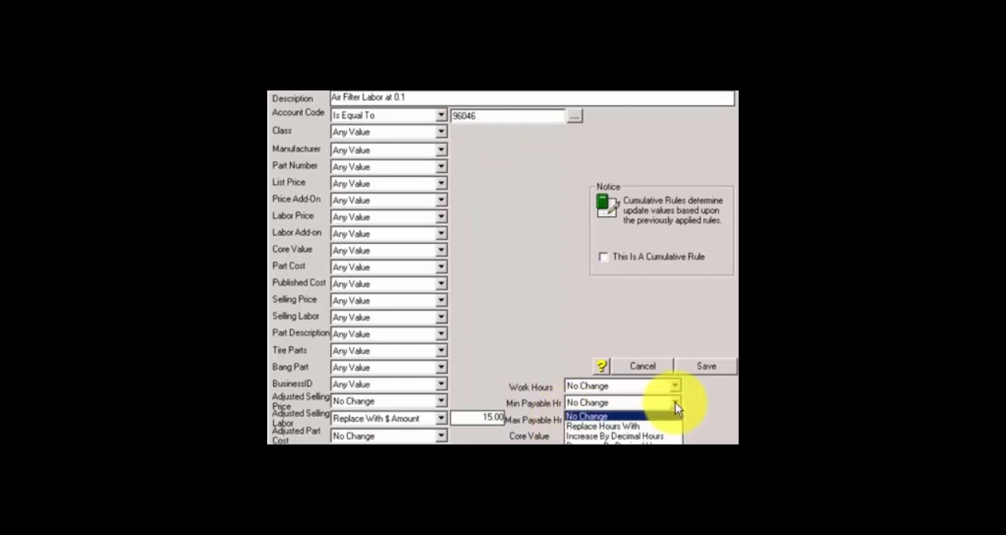
left_click(635, 425)
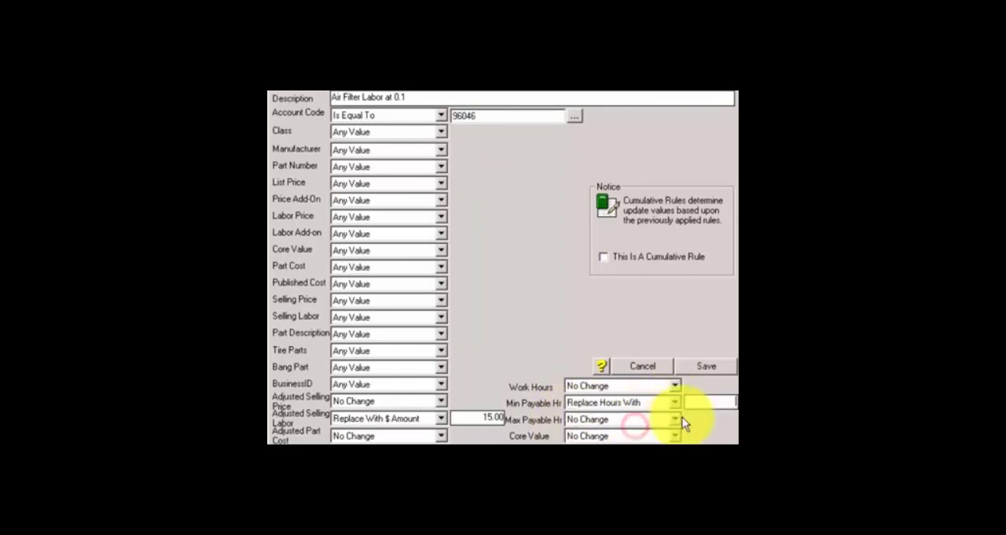
type("0.1")
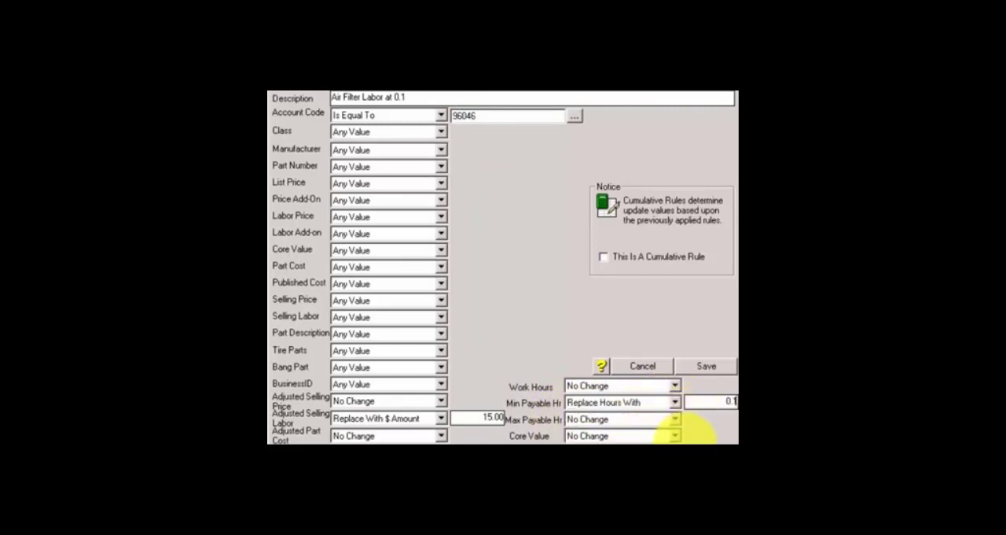
left_click(676, 419)
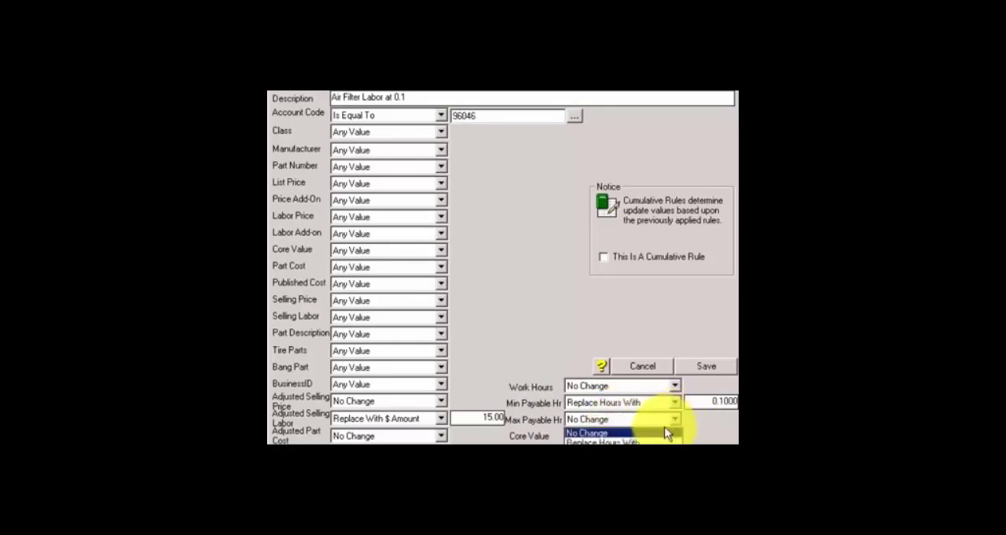
left_click(656, 430)
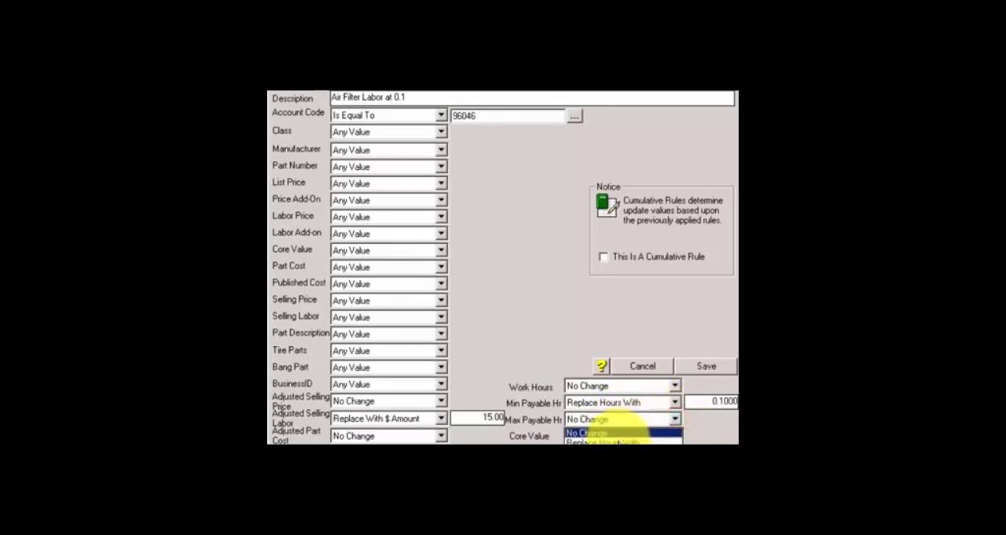
left_click(664, 442)
left_click(717, 420)
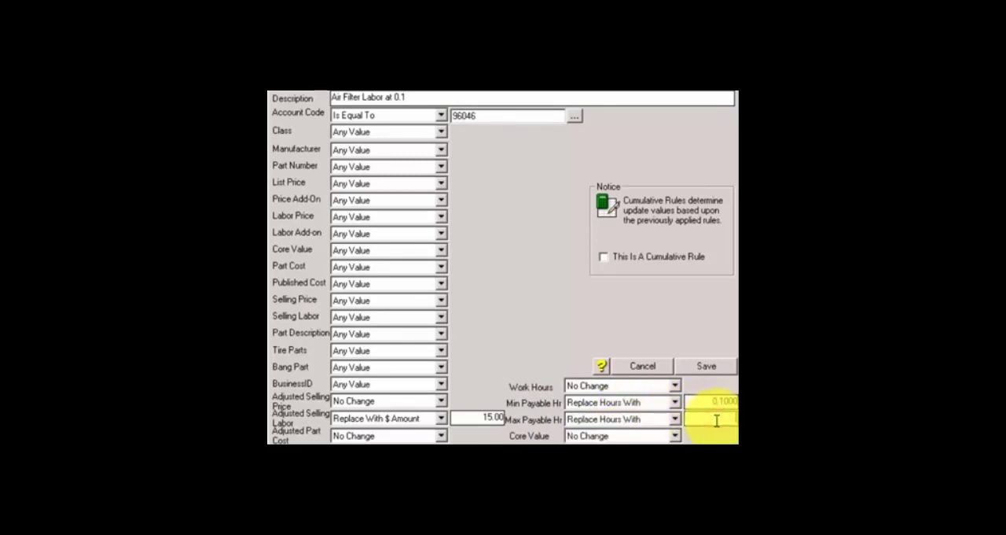
left_click(711, 365)
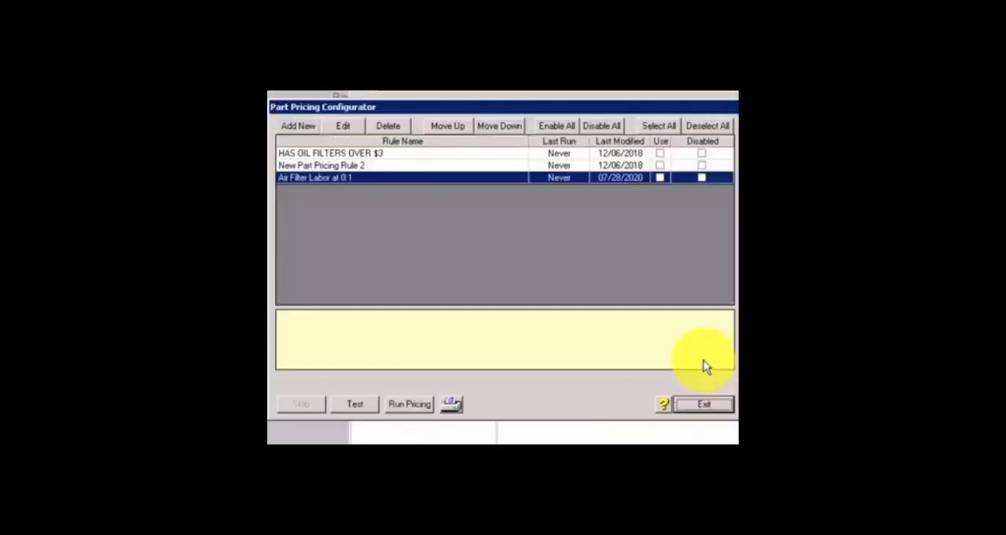
Step: Test the Air Filter Labor at 0.1 rule and review the new labor prices, pay hours and maximum hours for the affected parts
left_click(660, 177)
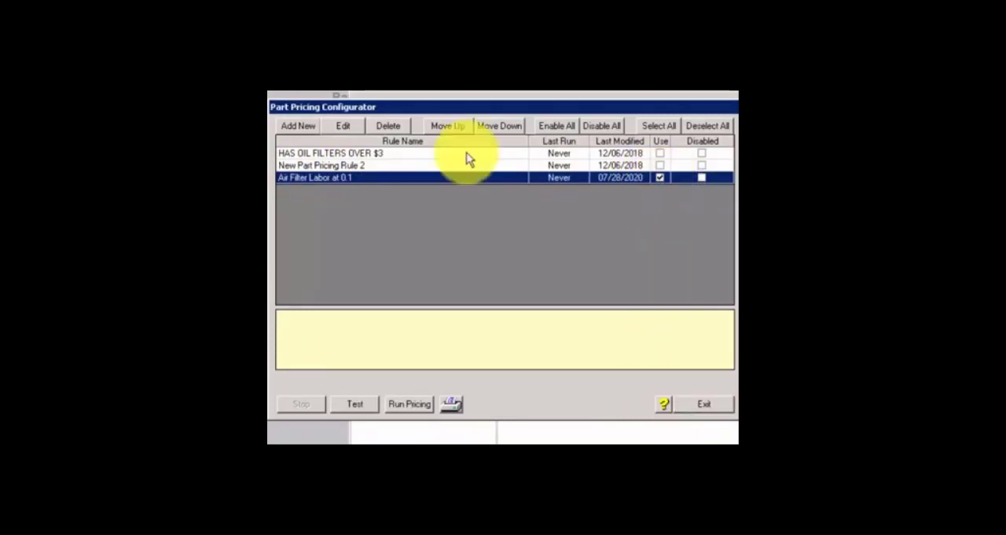
left_click(353, 403)
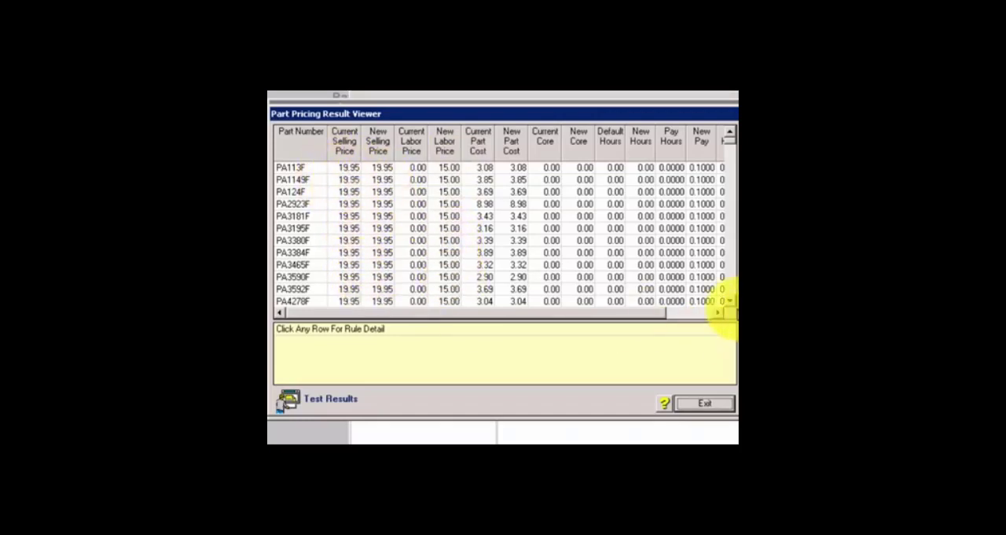
left_click(730, 301)
left_click(730, 301)
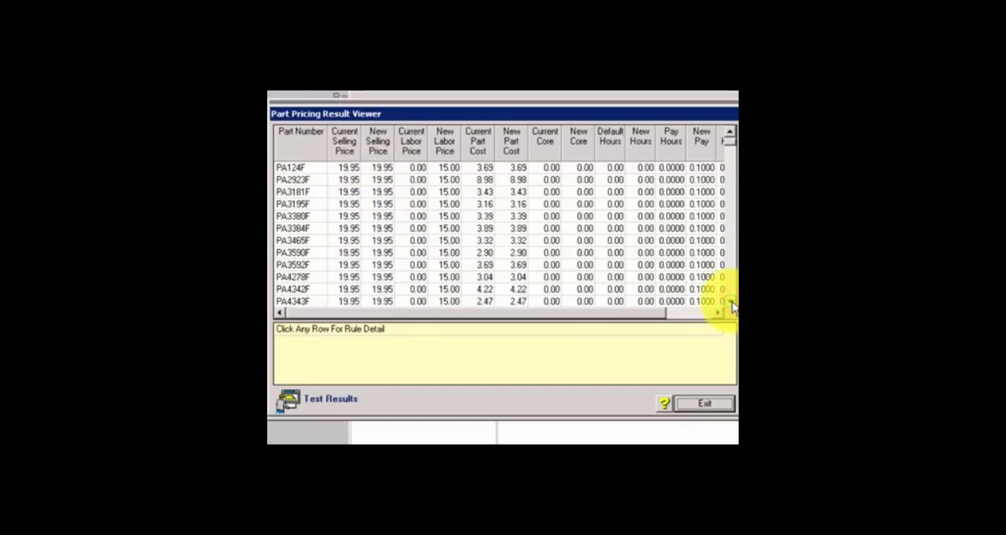
left_click(731, 302)
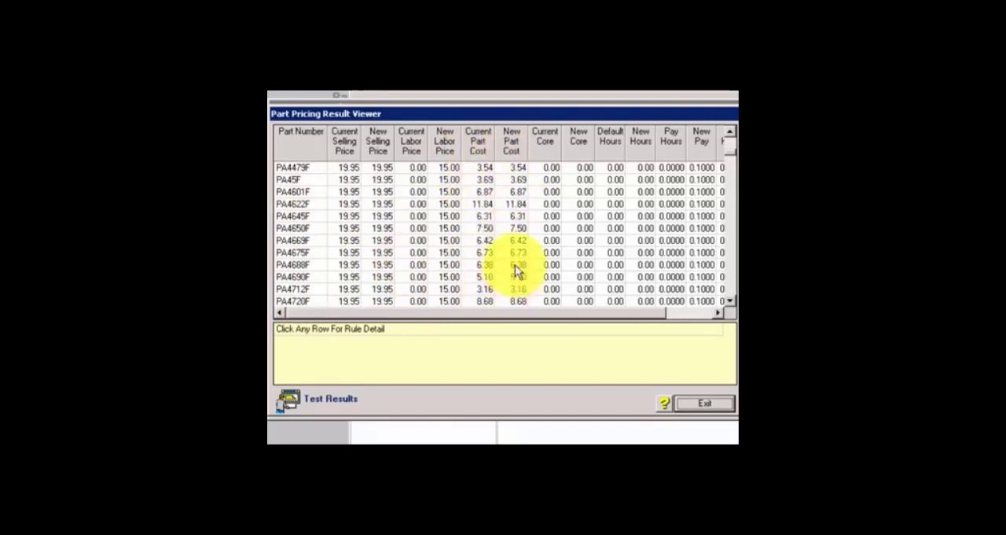
left_click(719, 310)
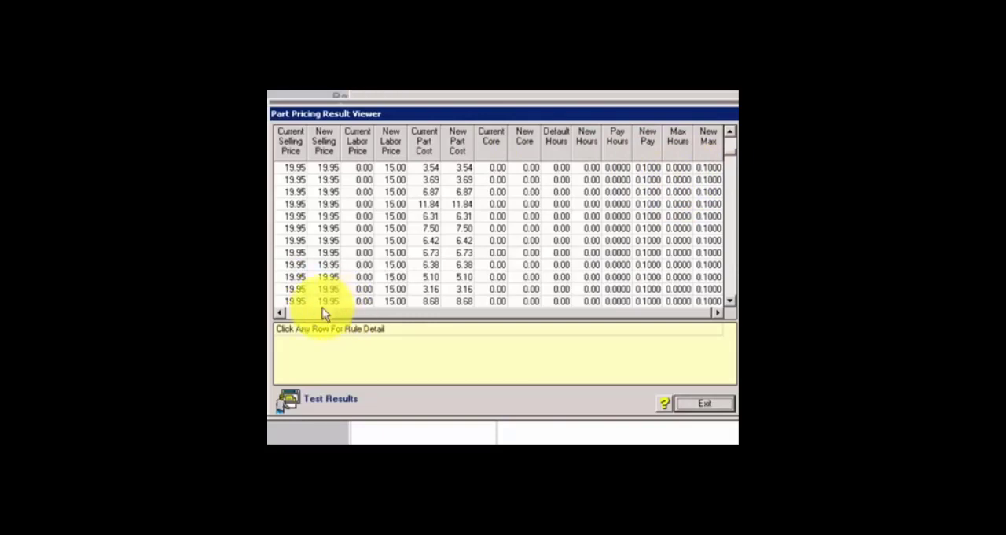
left_click(301, 312)
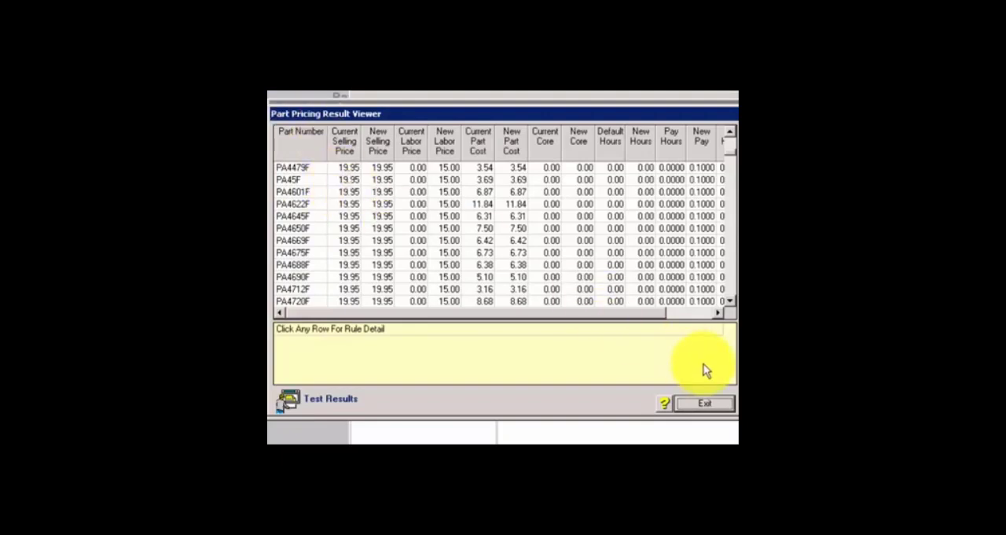
left_click(705, 403)
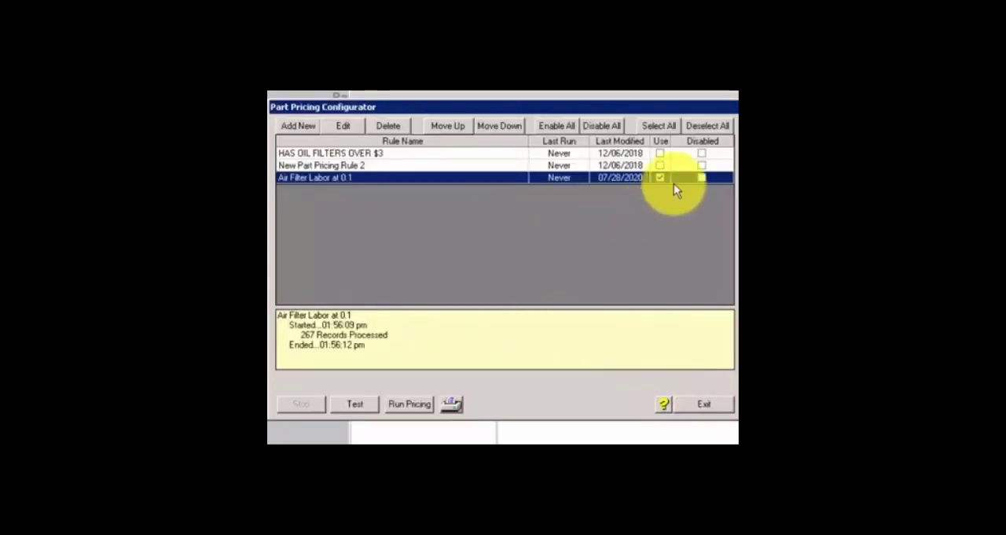
Step: Run pricing with the Air Filter Labor at 0.1 rule to update the master and item file, and close the configurator
left_click(408, 406)
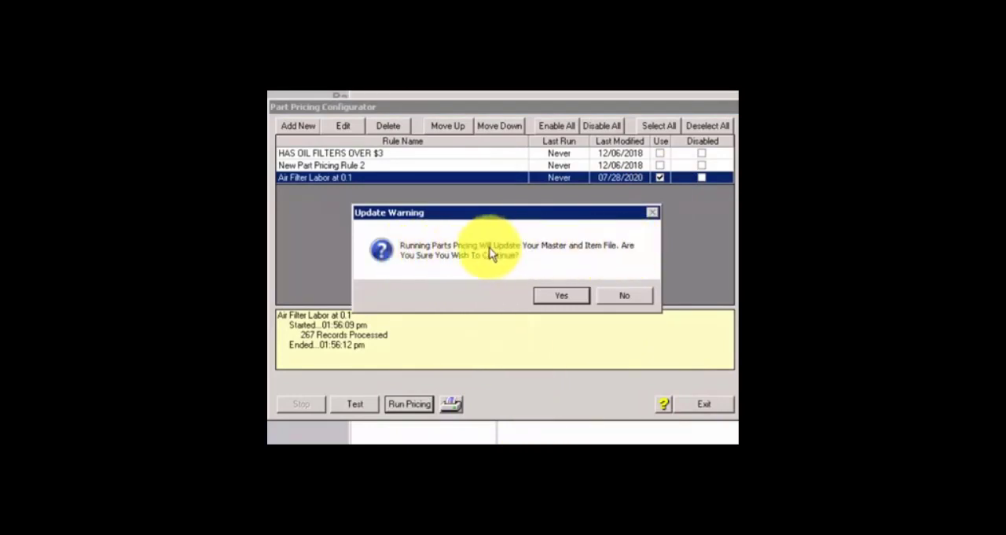
left_click(560, 294)
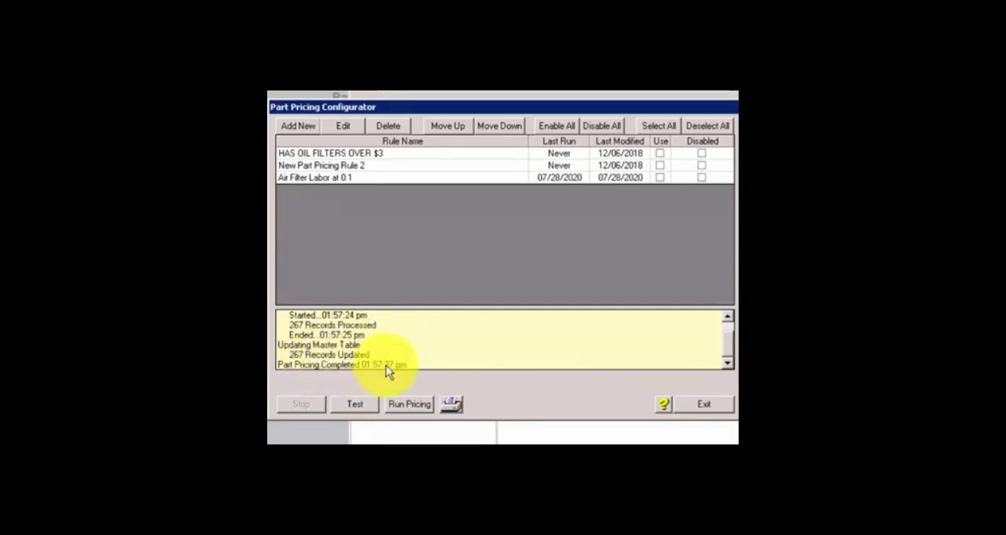
left_click(725, 364)
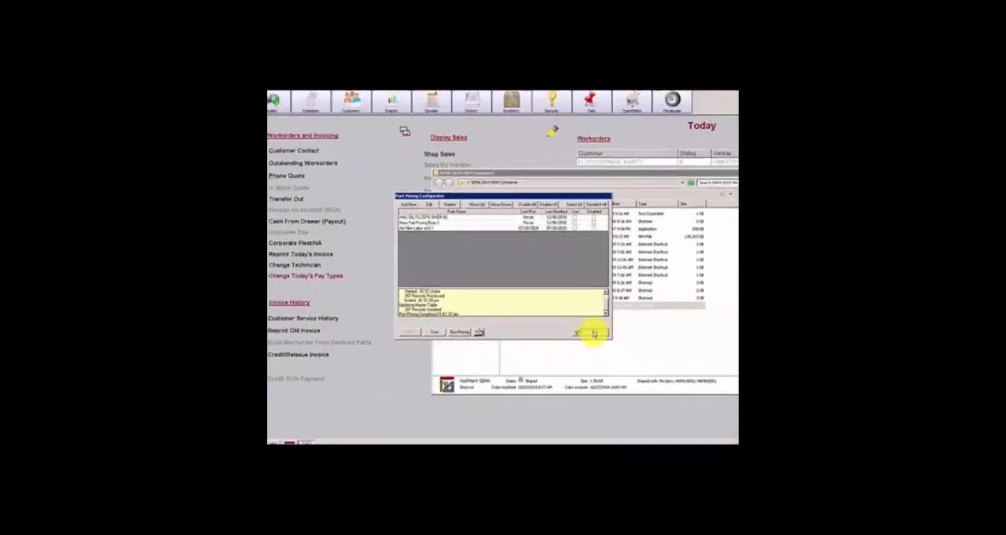
left_click(594, 333)
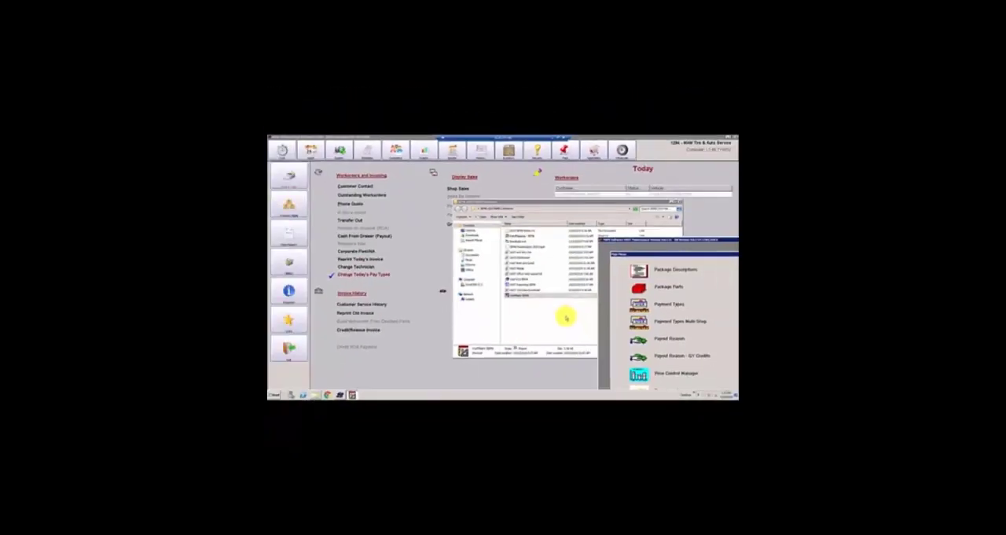
Step: Switch from the maintenance program to the VAST point-of-sale window and open the work order listed for today
double_click(631, 240)
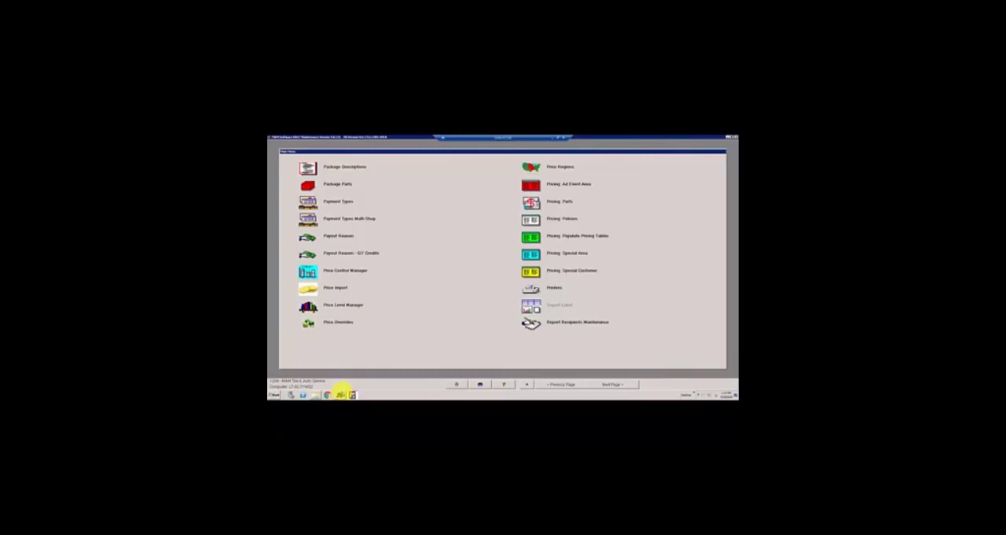
left_click(343, 394)
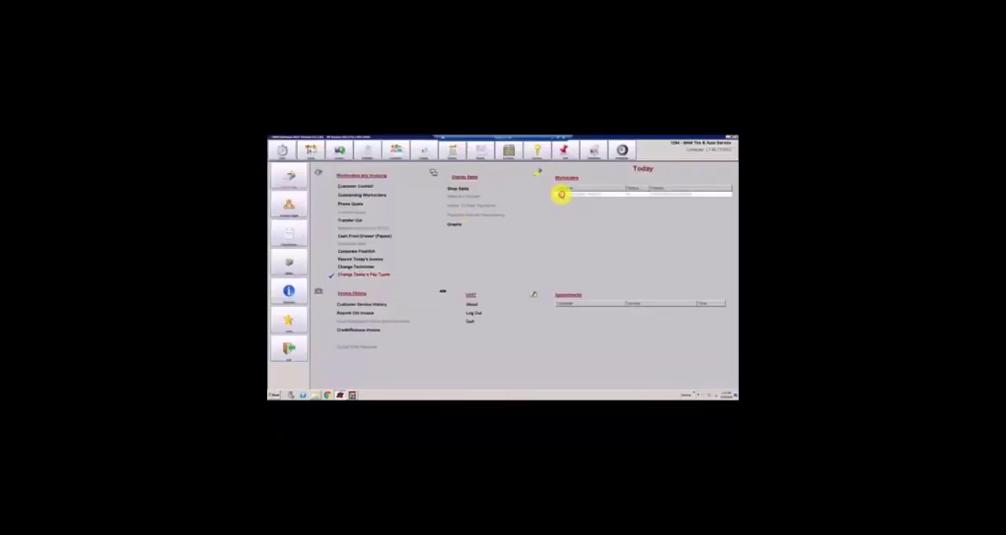
double_click(590, 195)
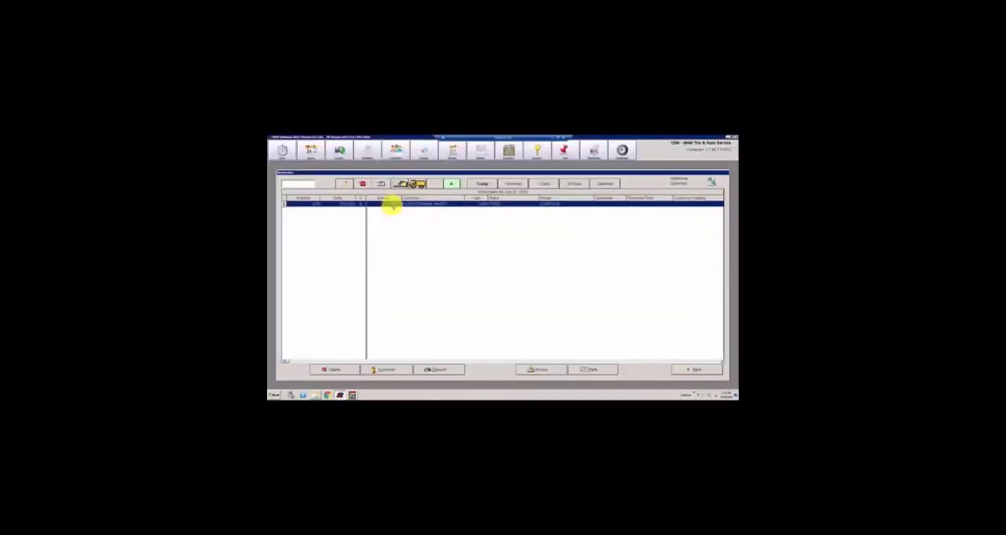
double_click(391, 204)
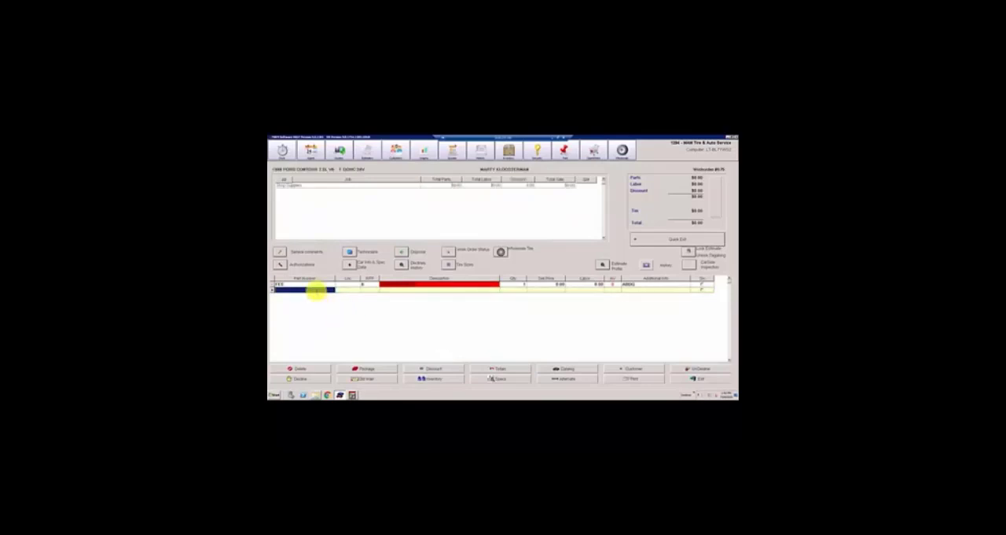
Step: Add an air filter part to the work order and check its sell price, labor and payable hours in the technician assignment
type("oilfil")
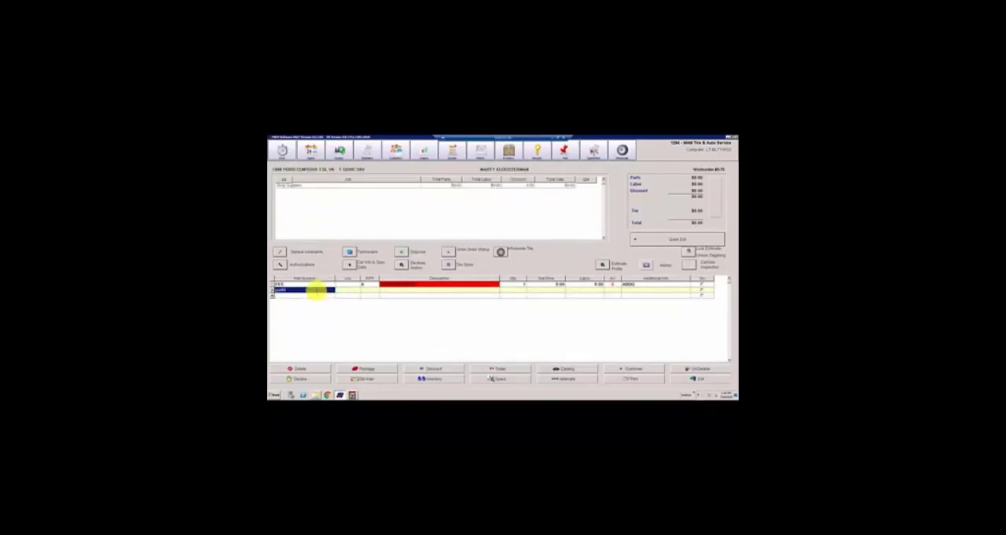
key("Tab")
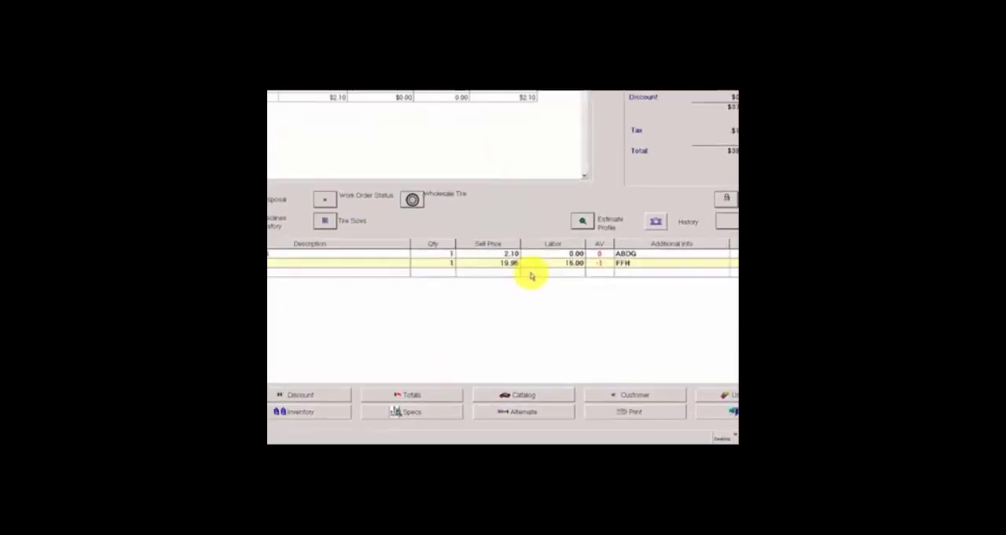
left_click(484, 252)
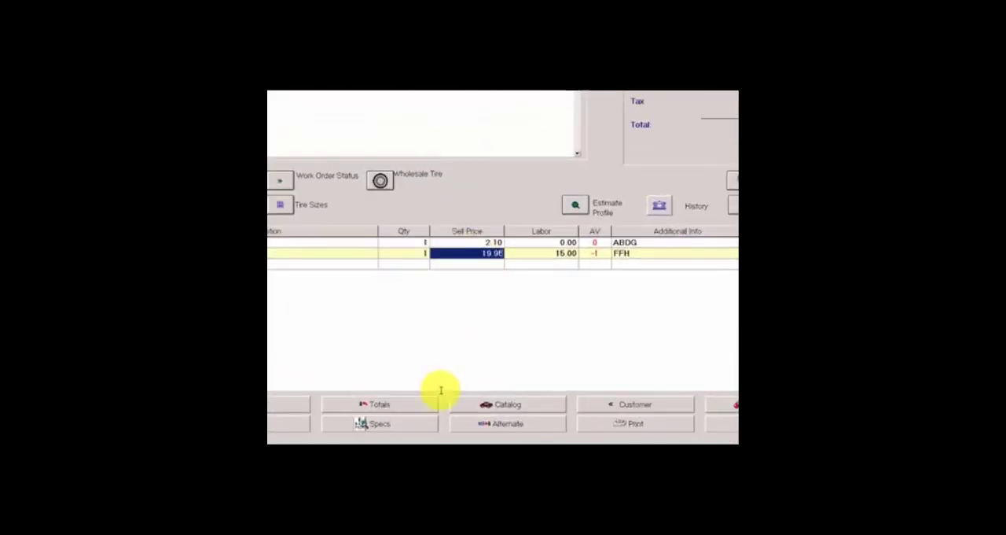
left_click(562, 253)
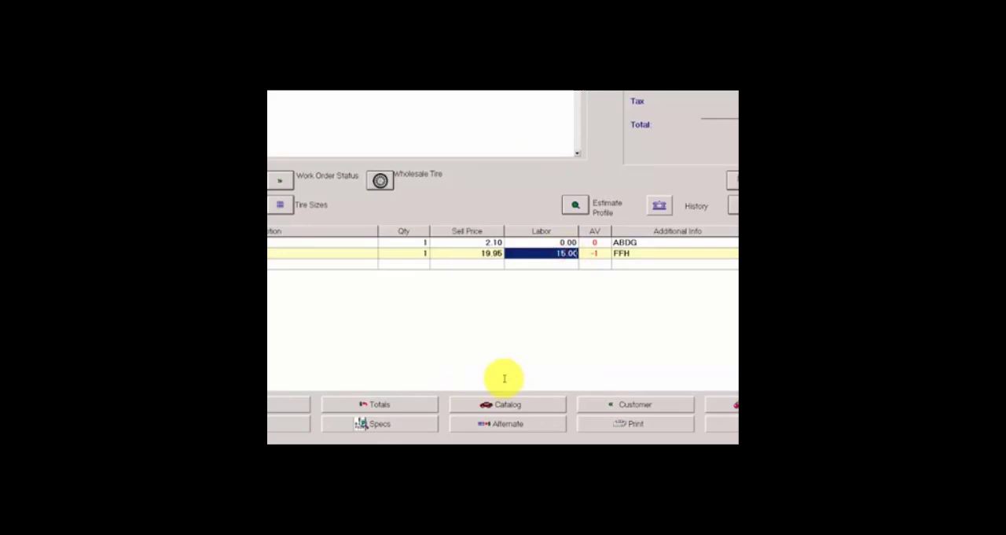
left_click(505, 378)
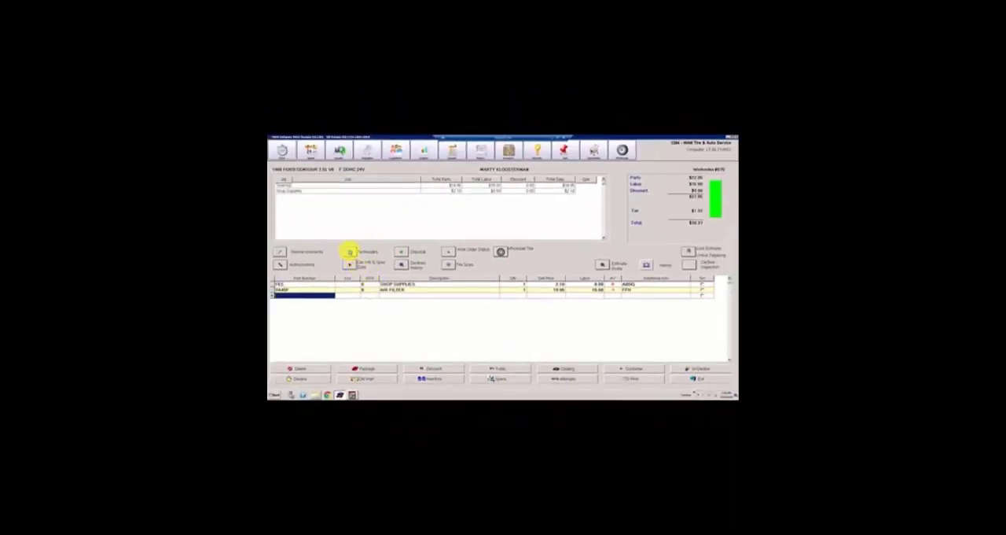
left_click(350, 251)
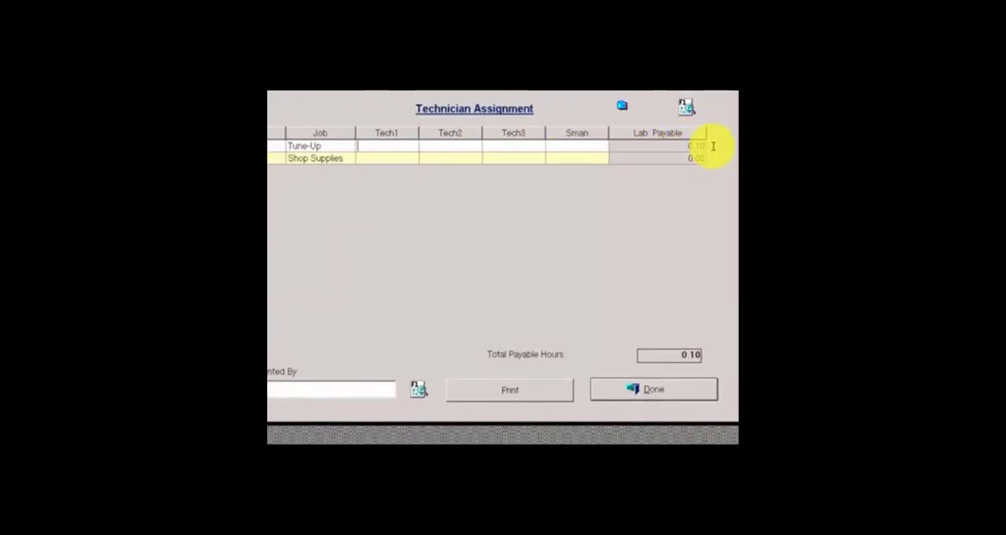
left_click(653, 389)
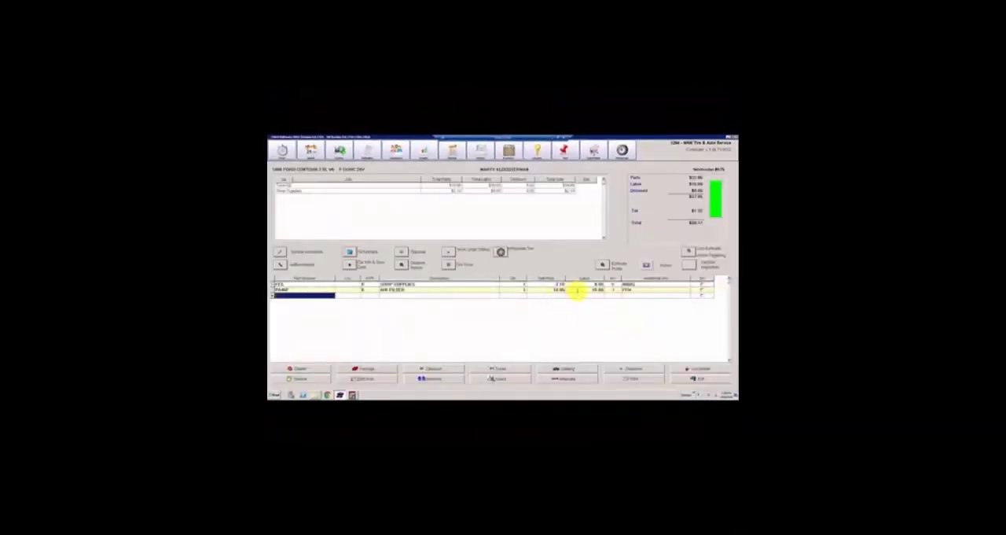
Step: Set the air filter line's labor to 150.00 and check its payable hours in the technician assignment
left_click(590, 289)
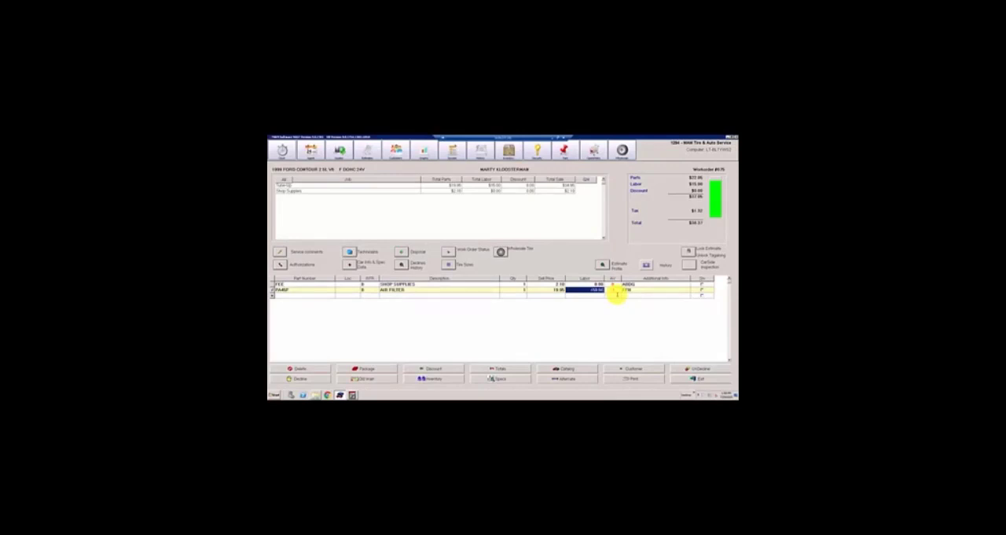
key("Return")
left_click(546, 284)
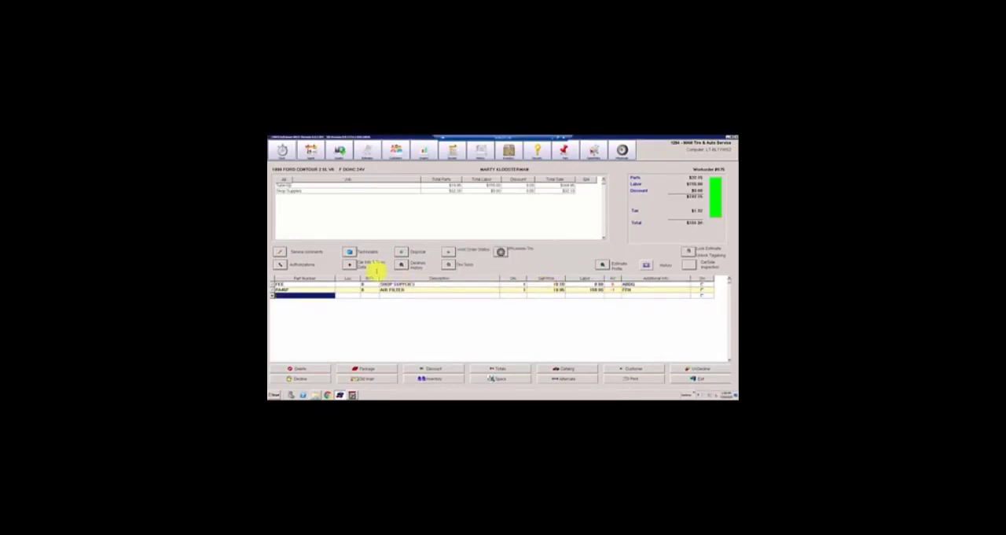
left_click(350, 252)
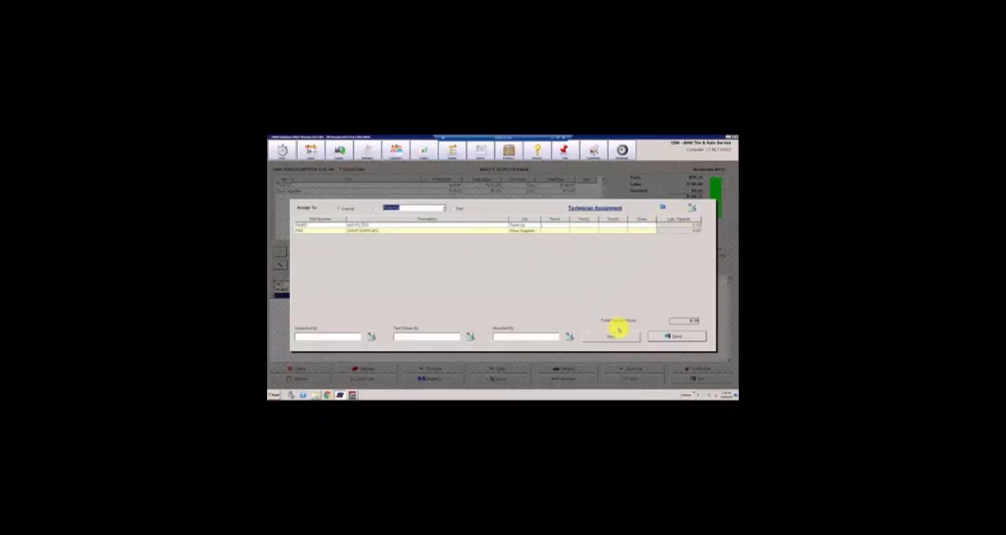
left_click(668, 337)
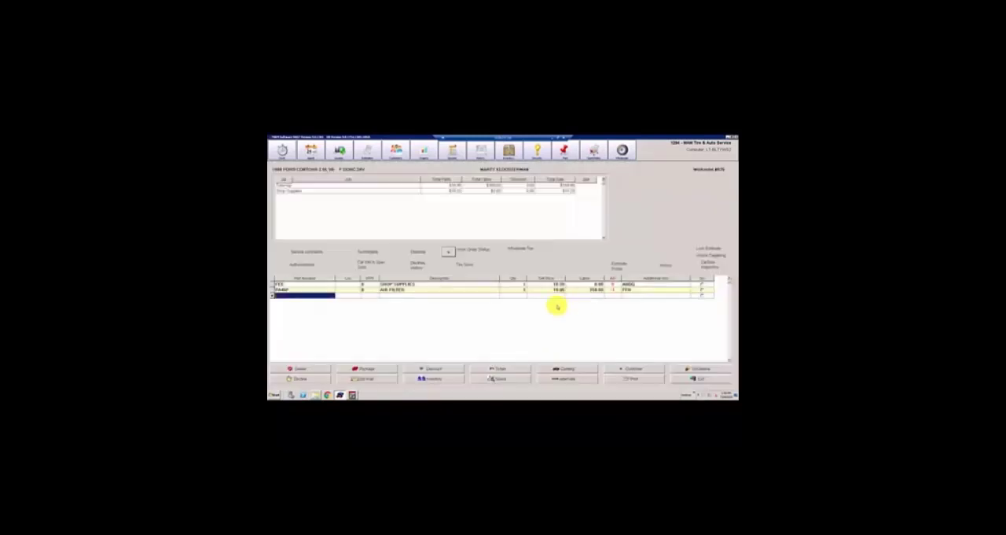